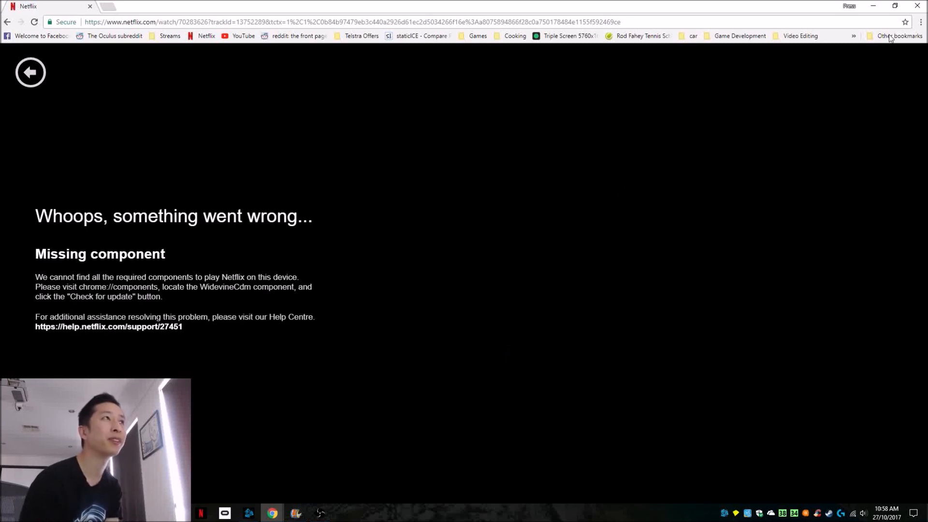
- Reach Chrome's settings page from the three-dot main menu
{"action": "left_click", "coordinate": [919, 23]}
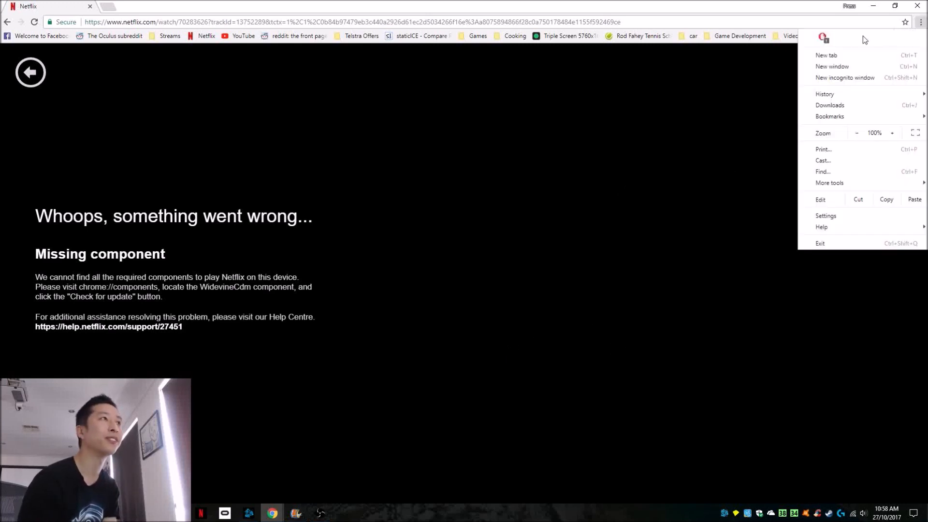
{"action": "left_click", "coordinate": [826, 216]}
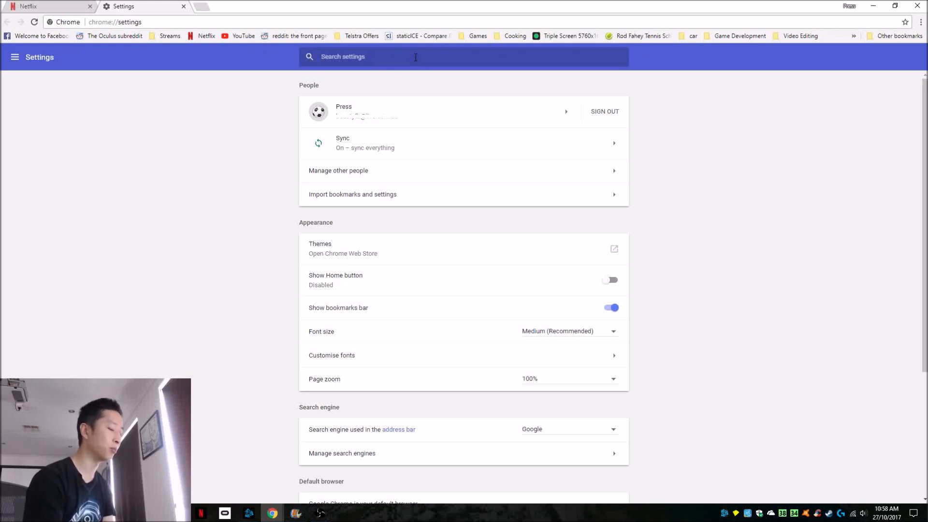
{"action": "type", "text": "con"}
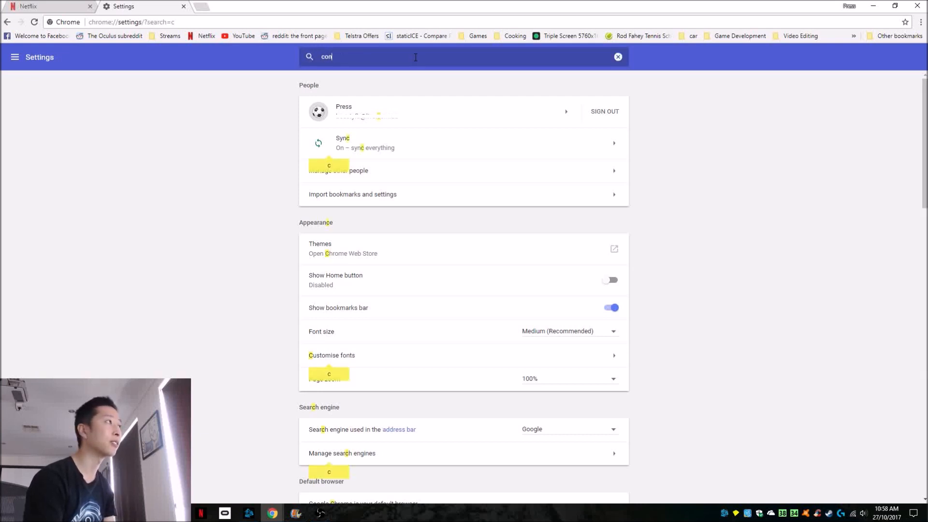
{"action": "type", "text": "tent"}
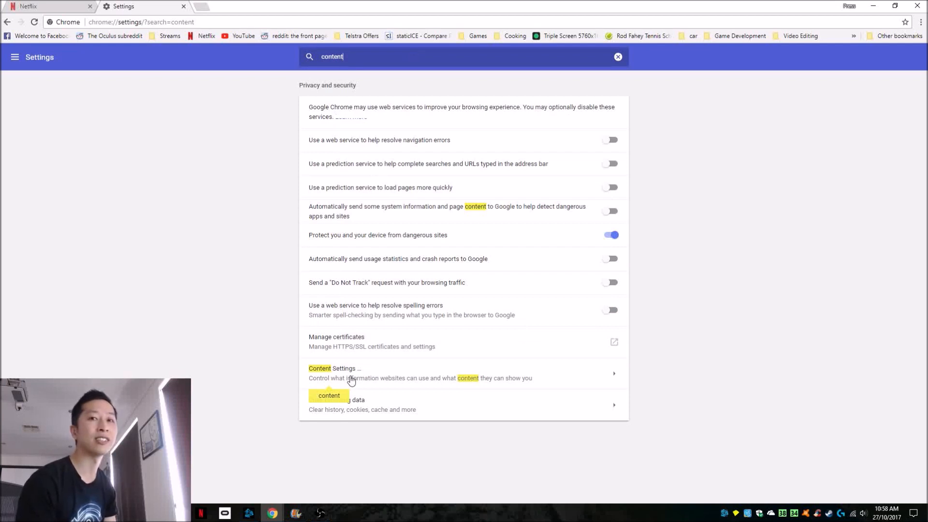
- Reach the Content Settings list from the 'content' search results
{"action": "left_click", "coordinate": [357, 378]}
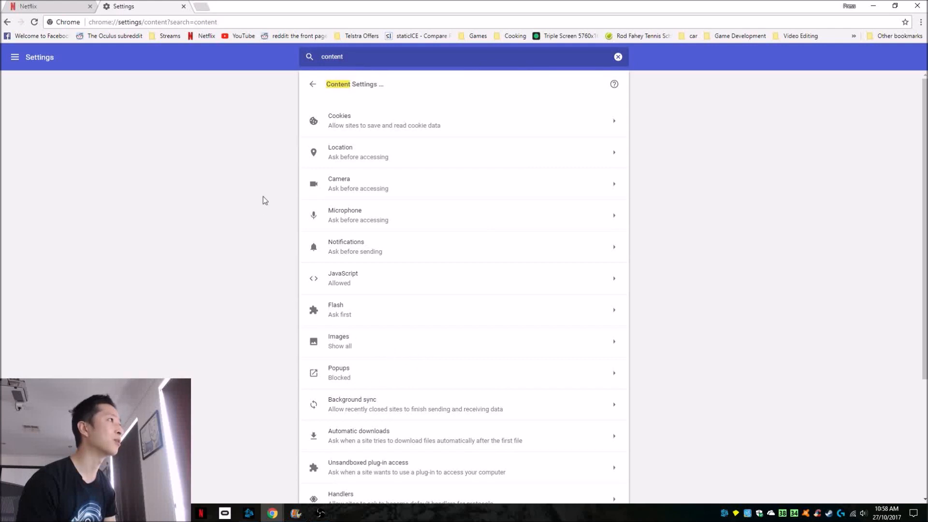
{"action": "scroll", "coordinate": [679, 261], "scroll_direction": "down", "scroll_amount": 2}
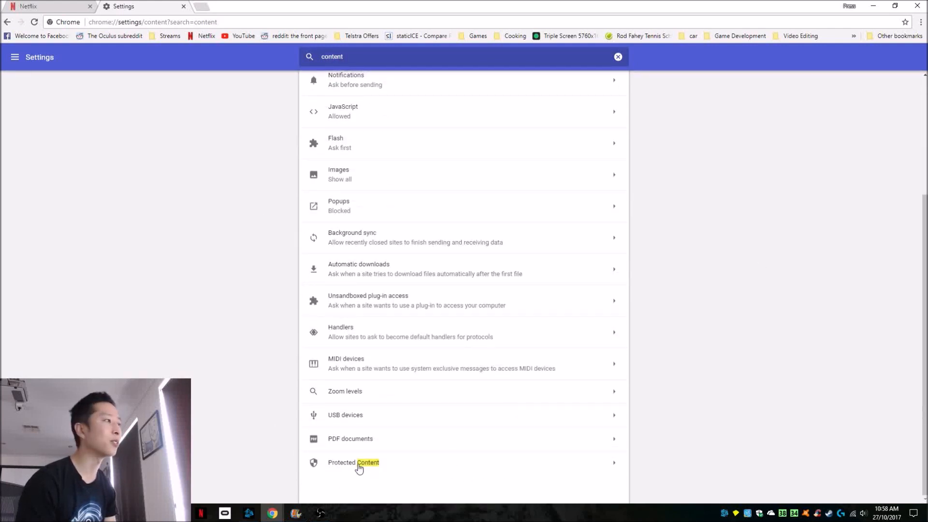
- Switch Protected Content from Blocked to 'Allow sites to play protected content'
{"action": "left_click", "coordinate": [368, 463]}
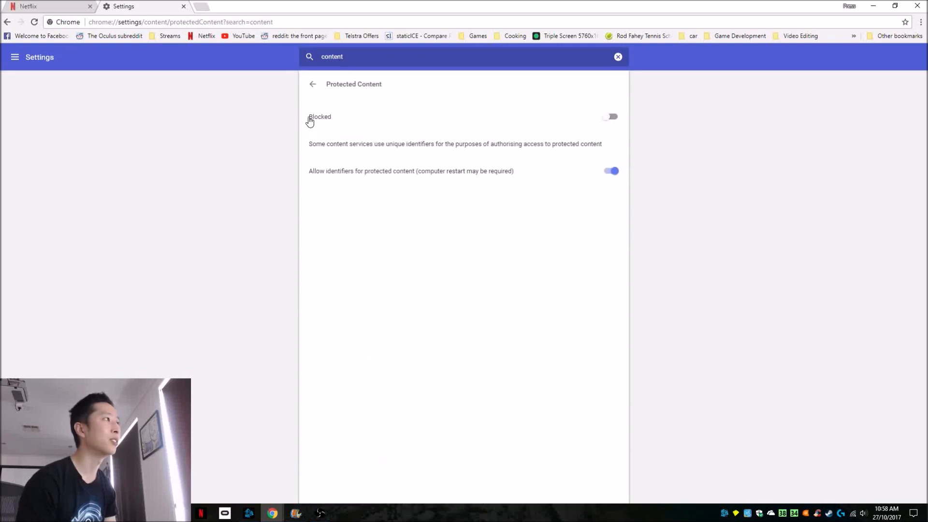
{"action": "left_click", "coordinate": [609, 118]}
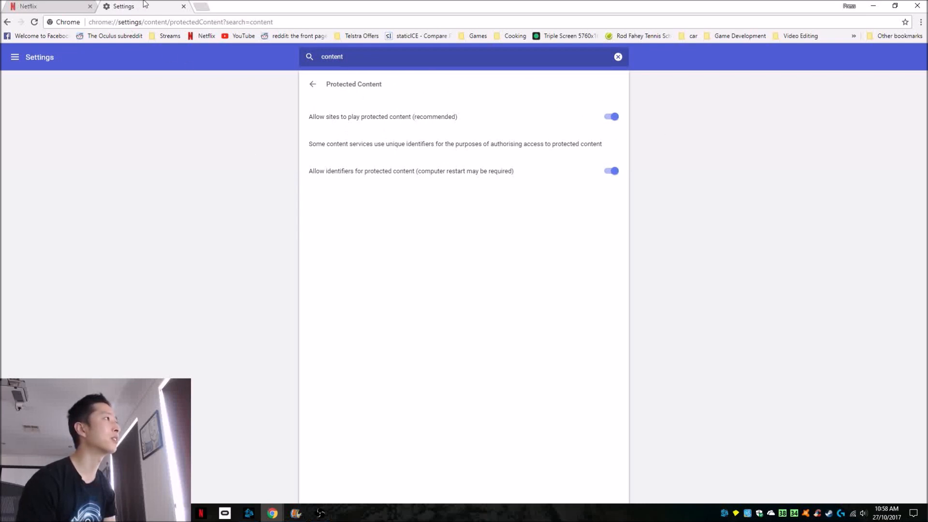
- Play 'Friends Are Never Far Away' from the pony search results, then return to browsing
{"action": "left_click", "coordinate": [183, 6]}
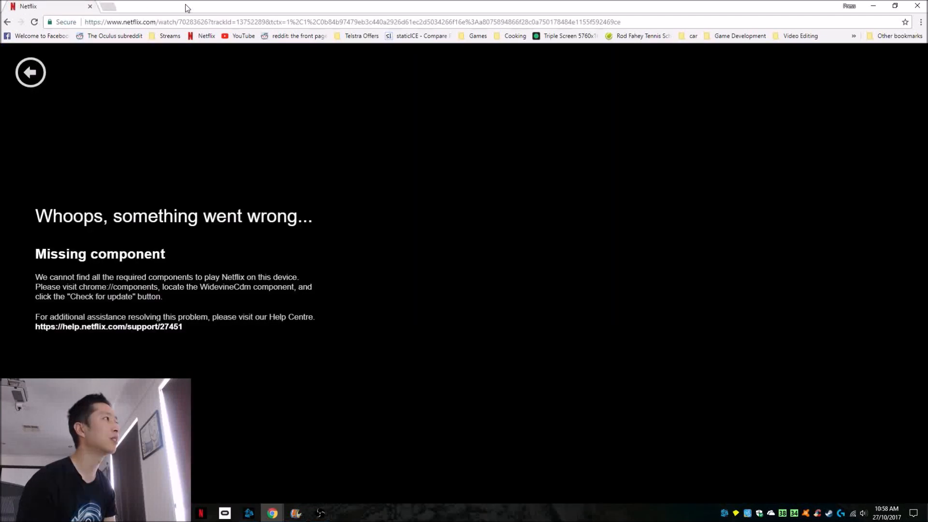
{"action": "left_click", "coordinate": [31, 72]}
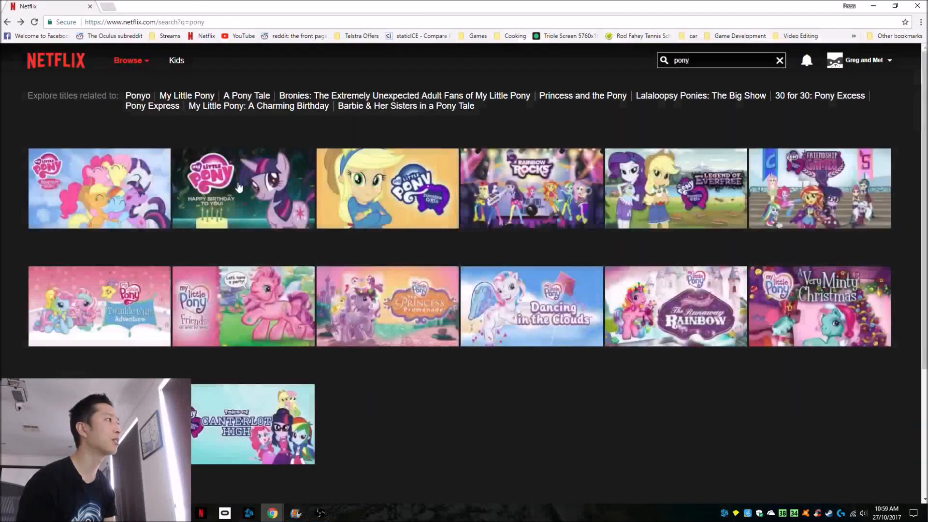
{"action": "mouse_move", "coordinate": [244, 305]}
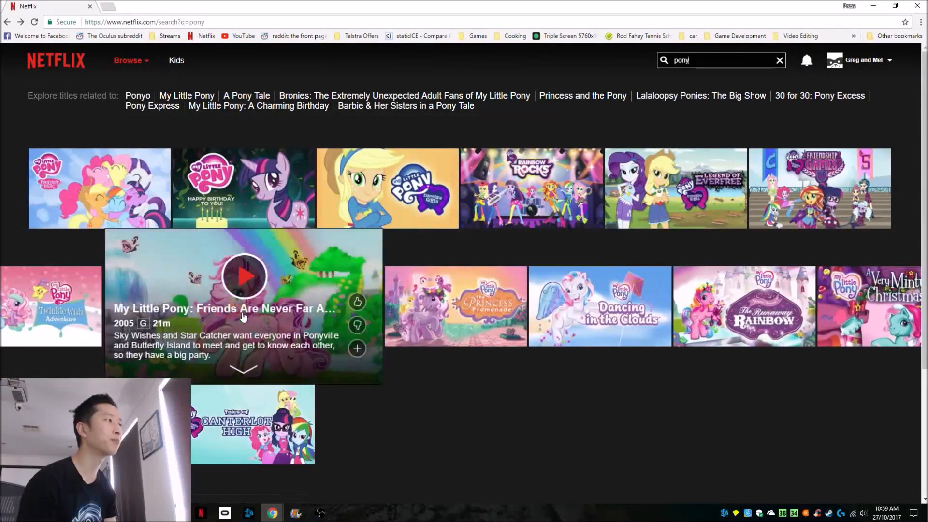
{"action": "left_click", "coordinate": [243, 318]}
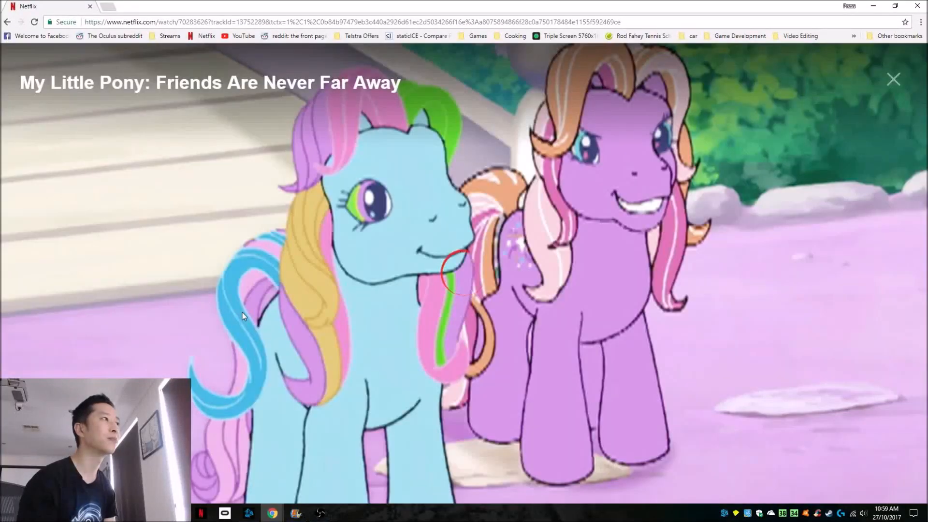
{"action": "mouse_move", "coordinate": [34, 74]}
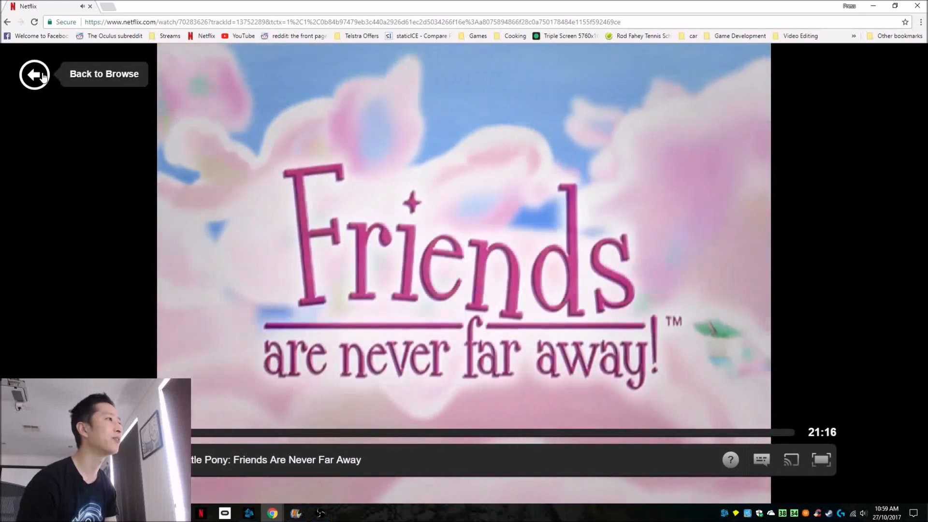
{"action": "left_click", "coordinate": [36, 74]}
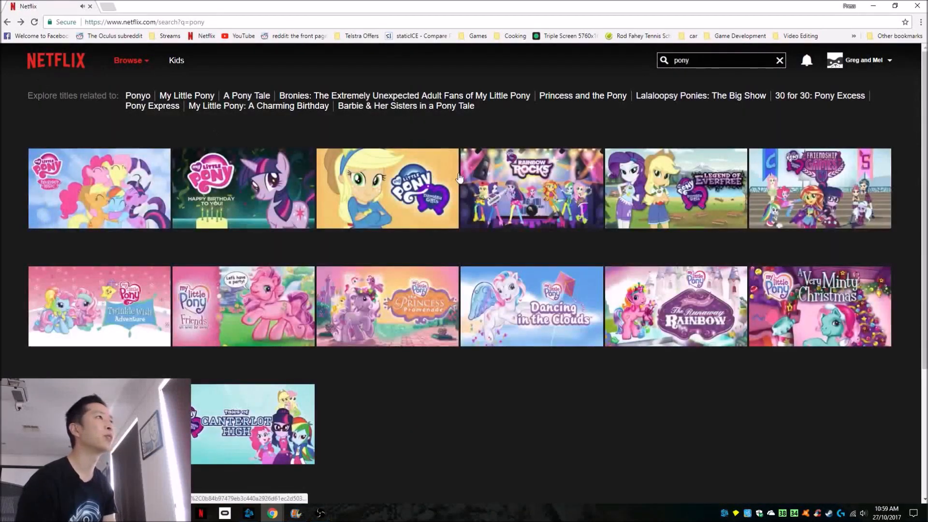
- Reopen Chrome's settings and expand the Advanced section
{"action": "left_click", "coordinate": [919, 22]}
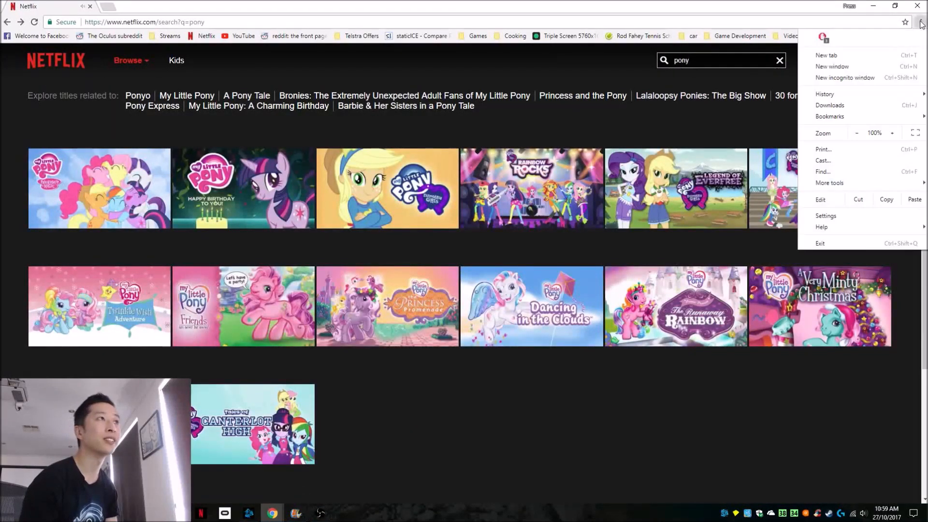
{"action": "left_click", "coordinate": [838, 217]}
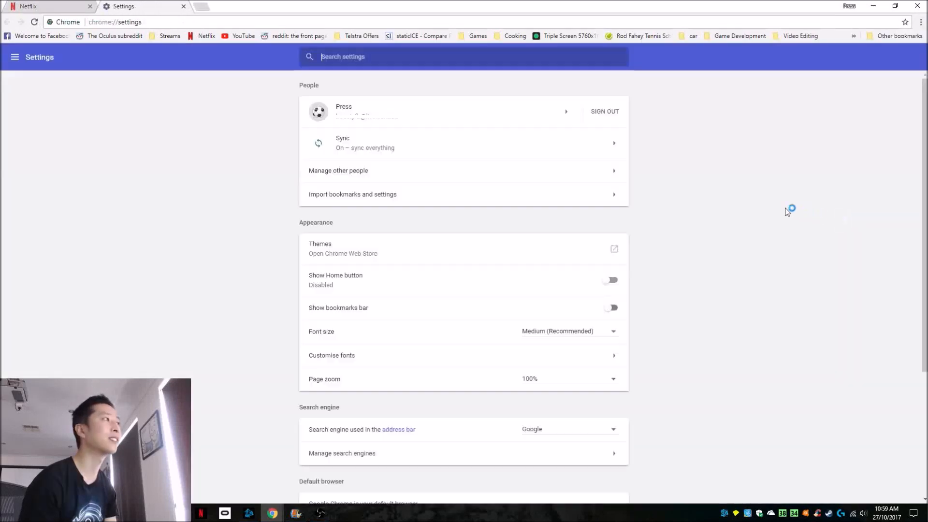
{"action": "scroll", "coordinate": [558, 363], "scroll_direction": "down", "scroll_amount": 2}
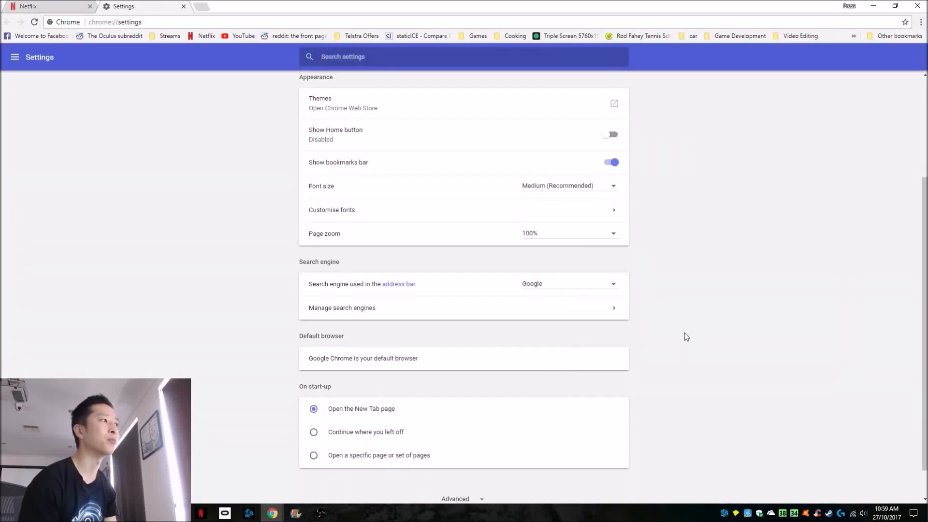
{"action": "scroll", "coordinate": [684, 330], "scroll_direction": "down", "scroll_amount": 1}
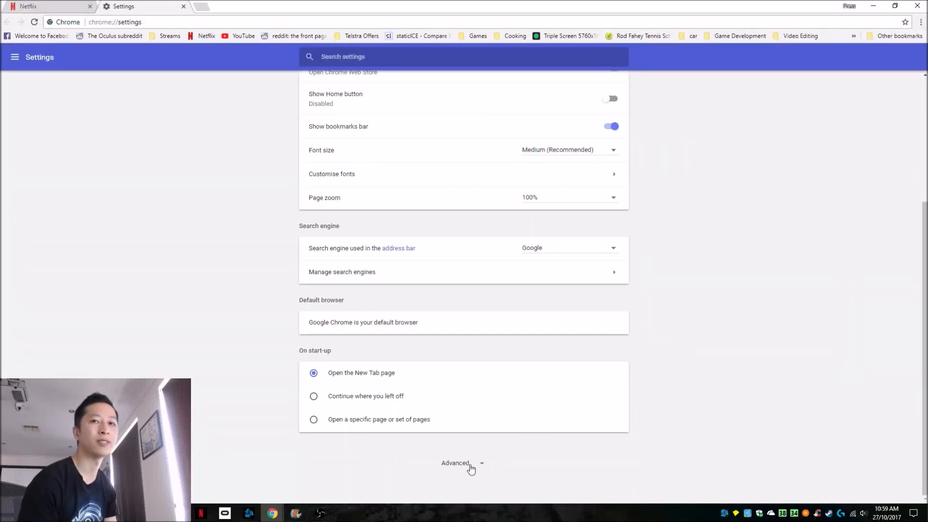
{"action": "left_click", "coordinate": [470, 468]}
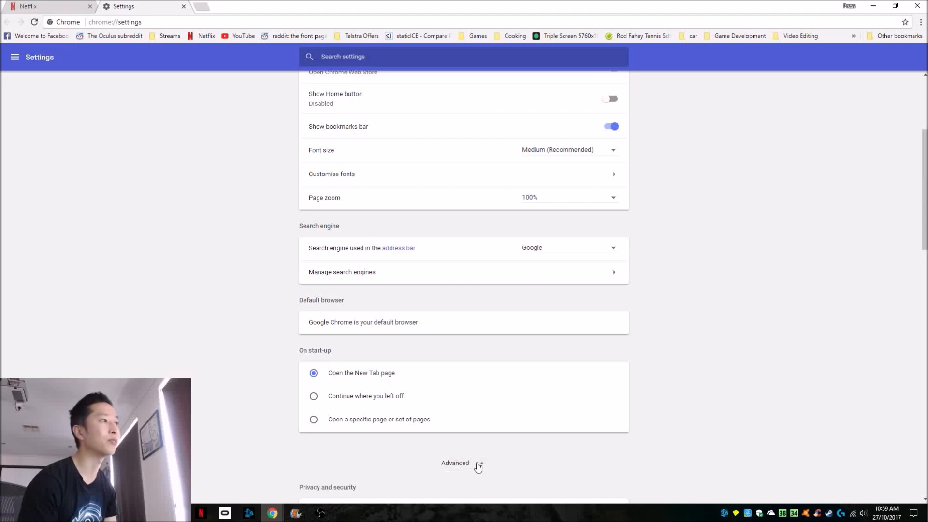
{"action": "scroll", "coordinate": [648, 387], "scroll_direction": "down", "scroll_amount": 3}
{"action": "scroll", "coordinate": [635, 363], "scroll_direction": "down", "scroll_amount": 3}
{"action": "scroll", "coordinate": [636, 363], "scroll_direction": "down", "scroll_amount": 2}
{"action": "scroll", "coordinate": [638, 355], "scroll_direction": "down", "scroll_amount": 1}
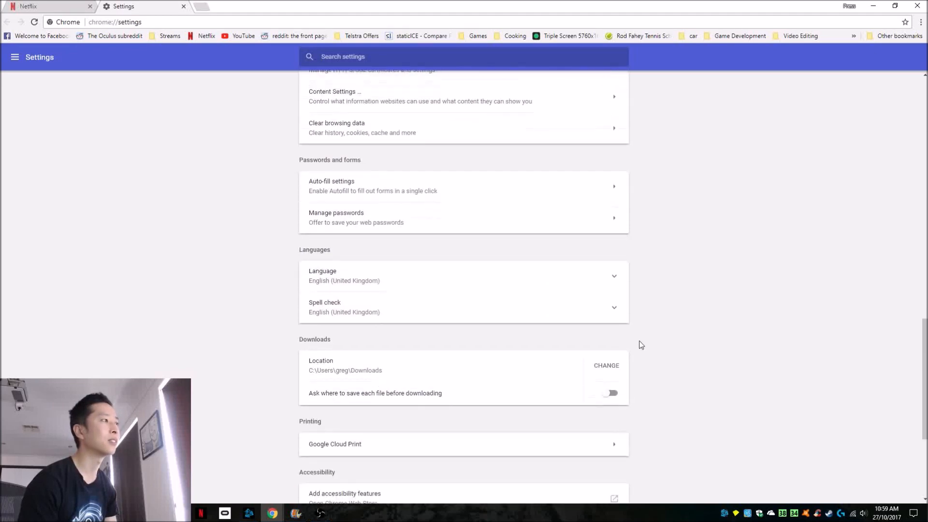
{"action": "scroll", "coordinate": [640, 345], "scroll_direction": "down", "scroll_amount": 2}
{"action": "scroll", "coordinate": [640, 346], "scroll_direction": "down", "scroll_amount": 1}
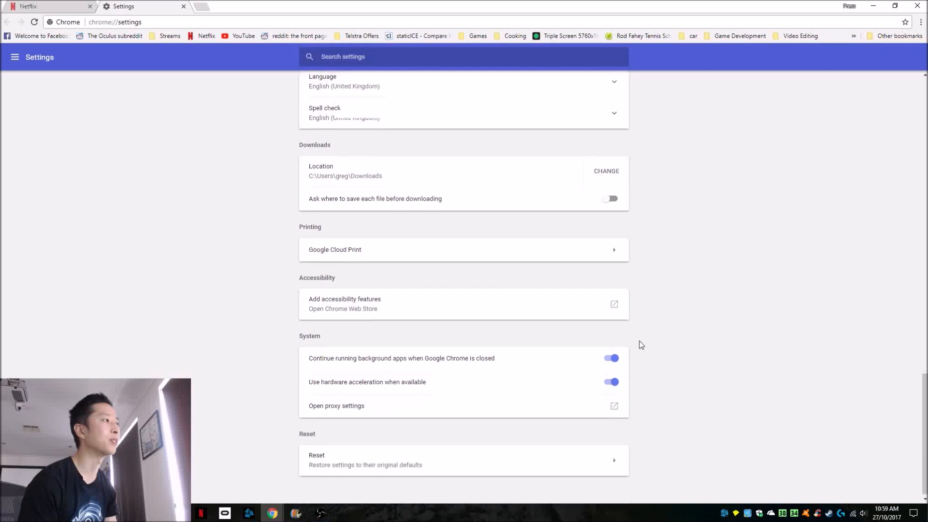
{"action": "scroll", "coordinate": [639, 345], "scroll_direction": "up", "scroll_amount": 2}
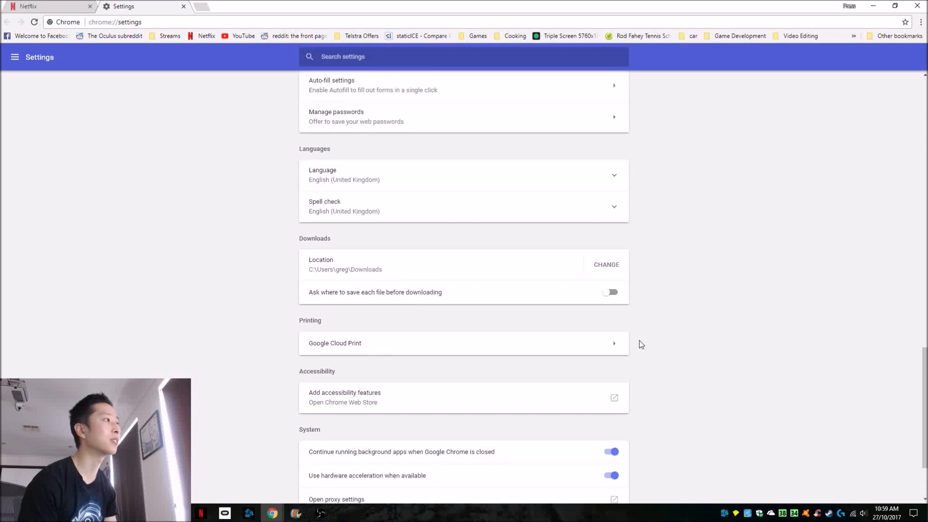
{"action": "scroll", "coordinate": [635, 339], "scroll_direction": "down", "scroll_amount": 2}
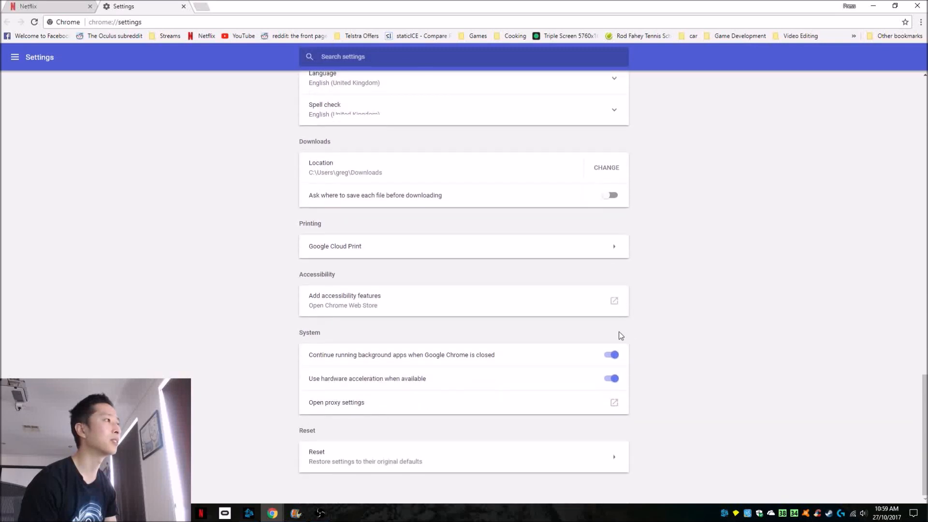
{"action": "scroll", "coordinate": [620, 336], "scroll_direction": "up", "scroll_amount": 3}
{"action": "scroll", "coordinate": [613, 330], "scroll_direction": "up", "scroll_amount": 2}
- View the Protected Content page showing both protected-content options enabled
{"action": "left_click", "coordinate": [340, 142]}
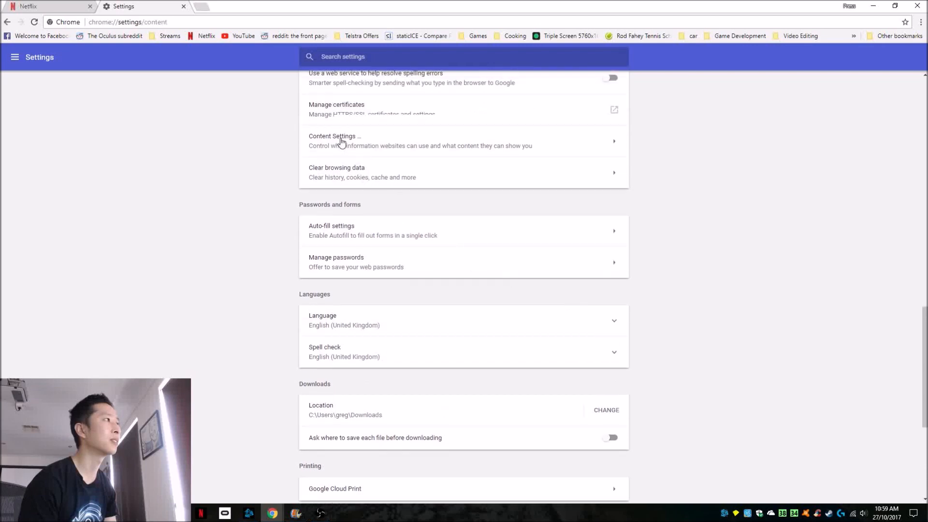
{"action": "scroll", "coordinate": [462, 298], "scroll_direction": "down", "scroll_amount": 3}
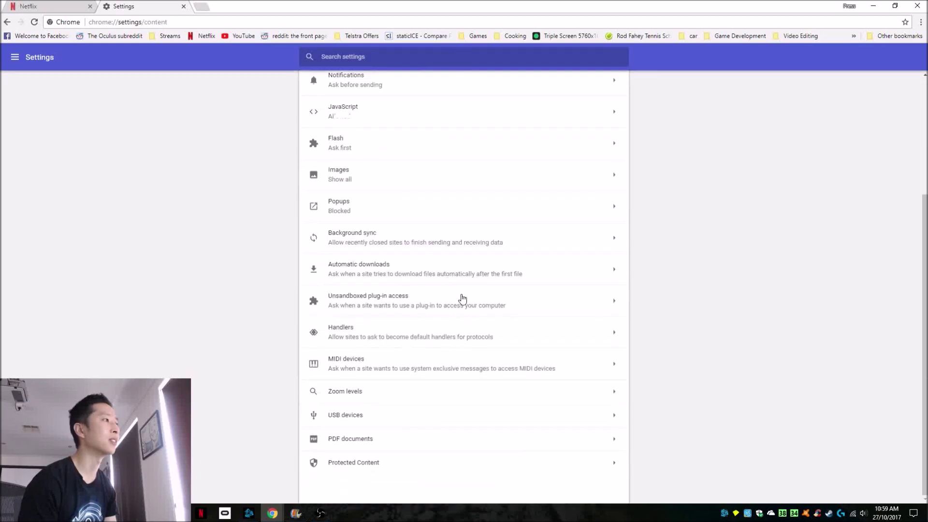
{"action": "left_click", "coordinate": [372, 464]}
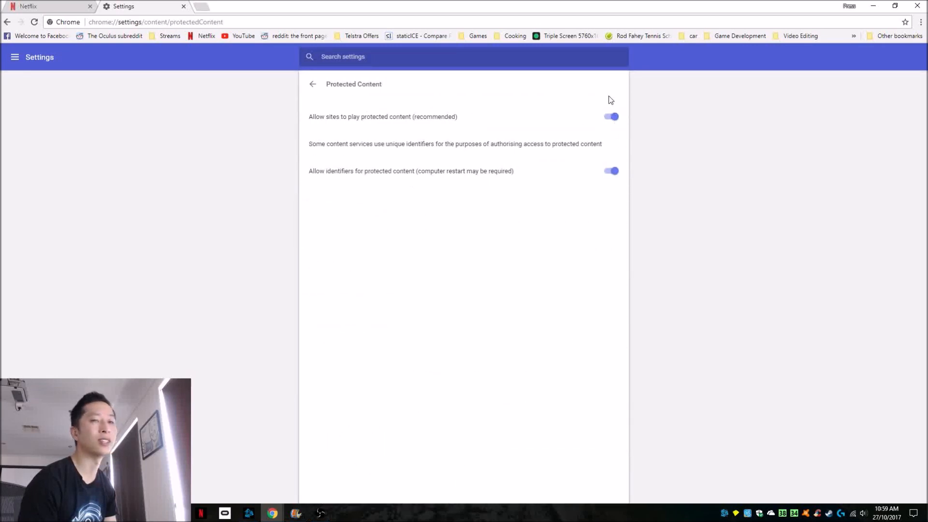